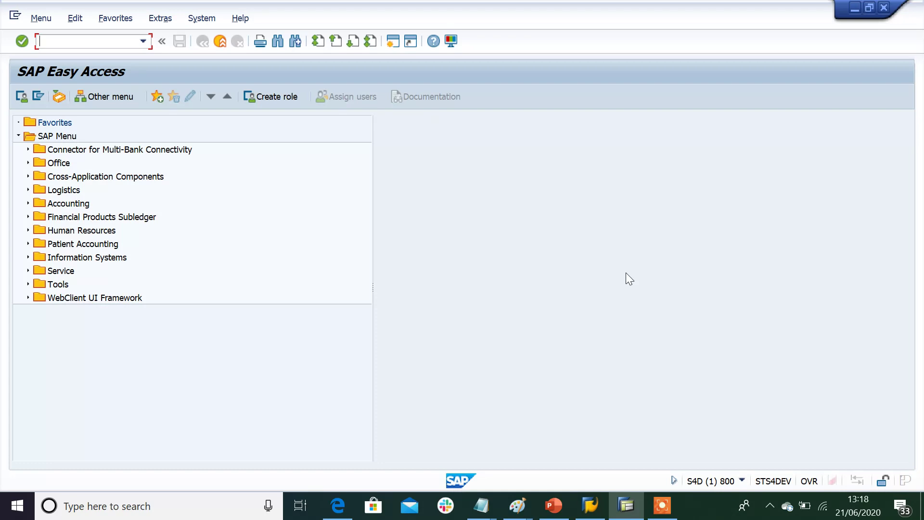
Step: Run transaction BP, then launch customer creation transaction XD01 via /nxd01
text(BP)
key(Return)
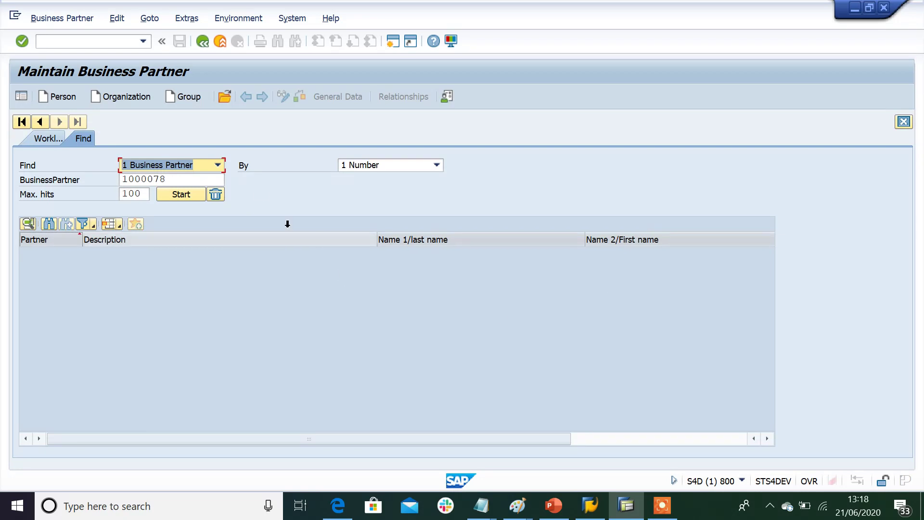
click(84, 40)
text(/)
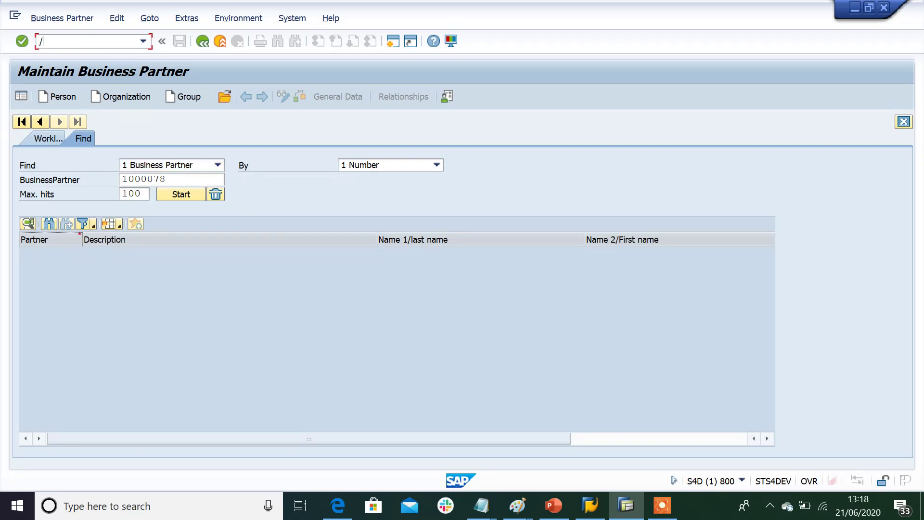
text(nxd01)
key(Return)
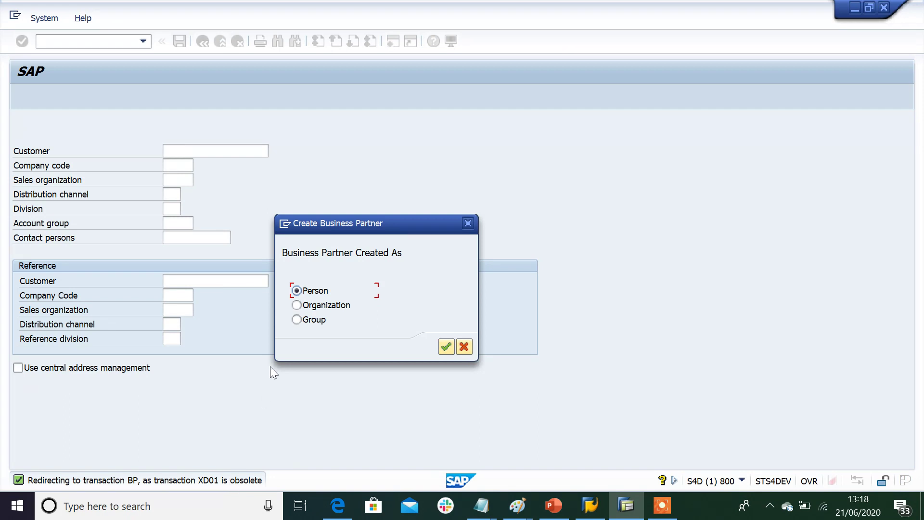
Step: Choose Organization as the business partner type and confirm the popup
click(323, 305)
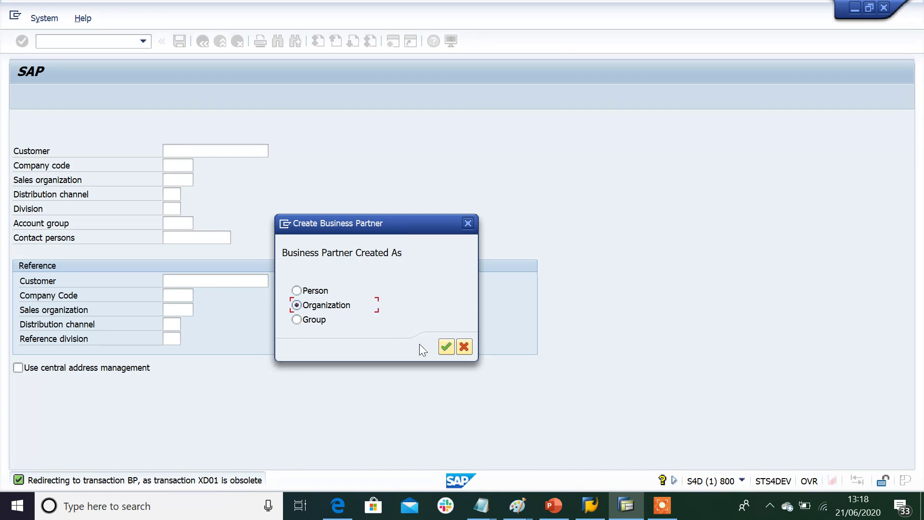
click(449, 346)
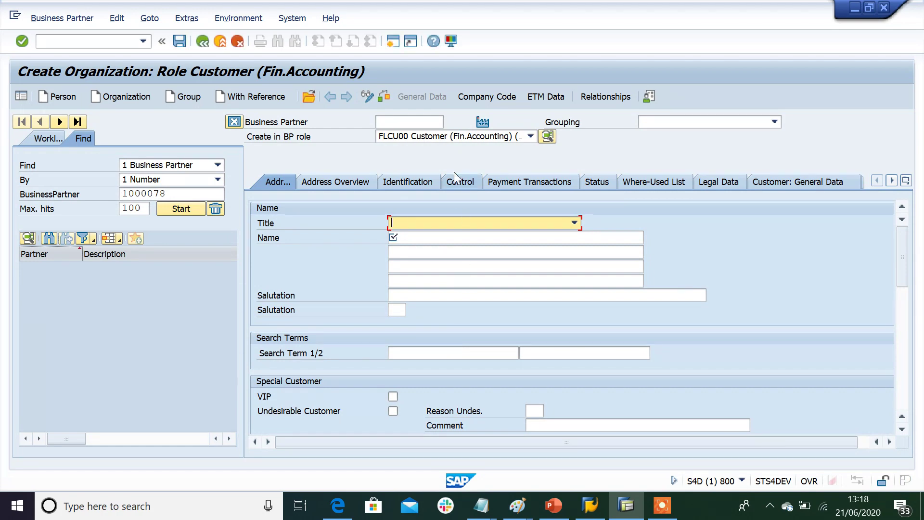
Step: Review the BP role list, leaving FLCU00 Customer (Fin.Accounting) selected
click(442, 137)
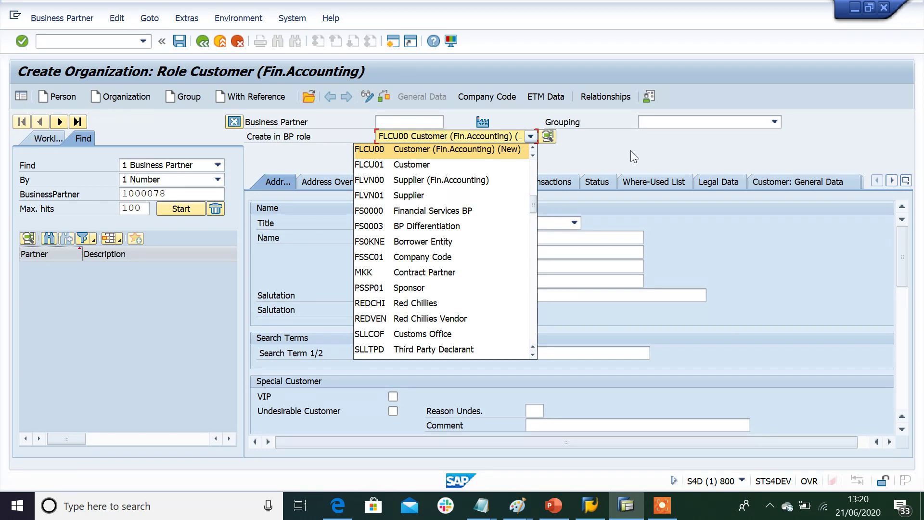
Step: Keep role FLCU00 and browse the business partner Grouping list
click(632, 151)
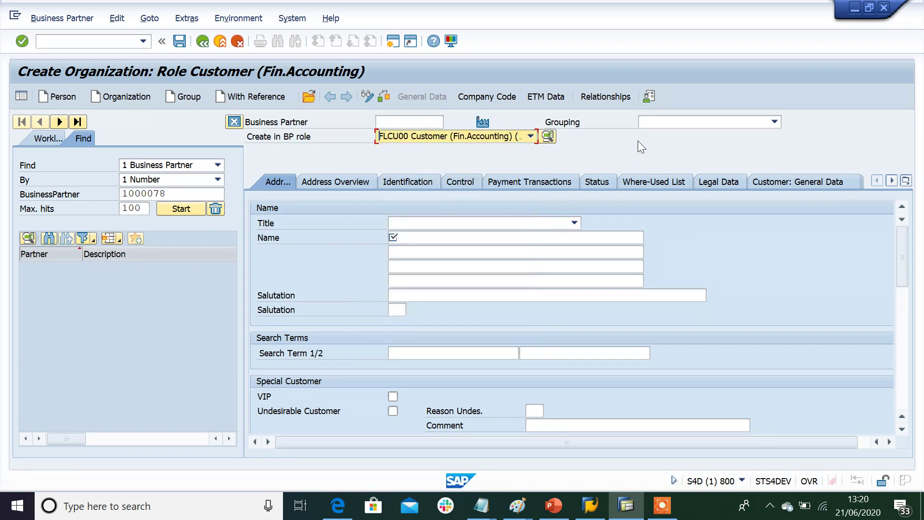
click(669, 124)
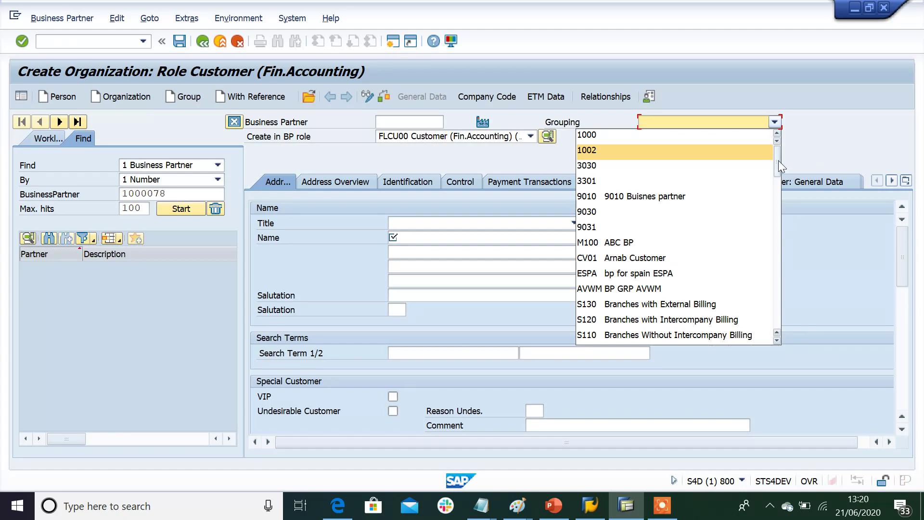
drag(778, 160, 784, 207)
Step: Set grouping 1010 Domestic Customer z123, title 0003 Company, name Testing customer in S4 HANA
click(680, 180)
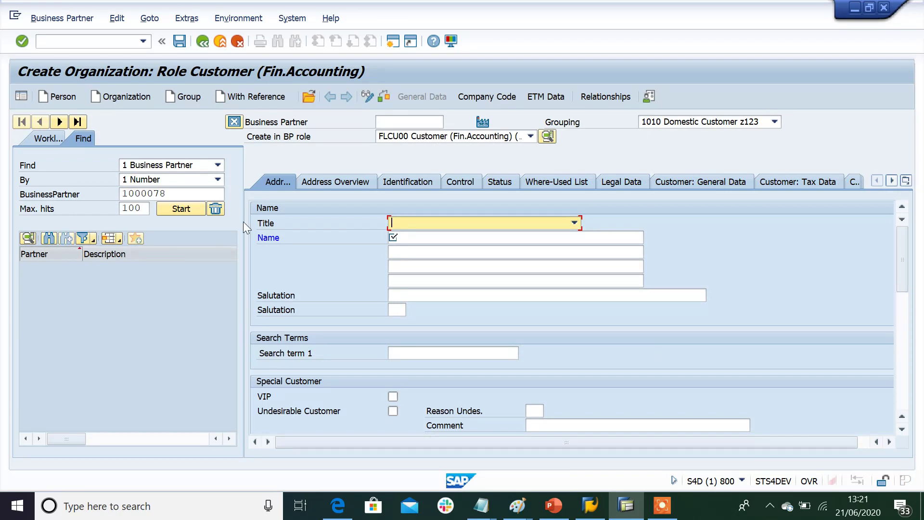
click(411, 222)
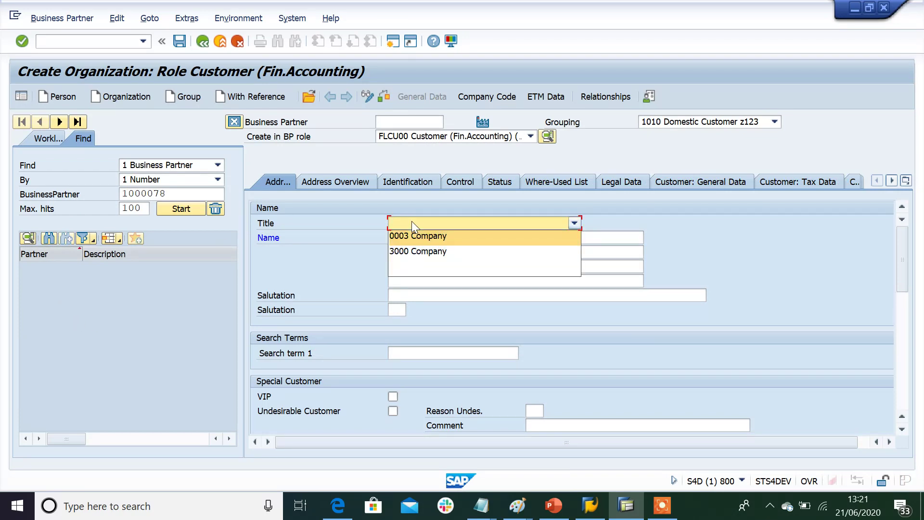
click(417, 234)
click(418, 237)
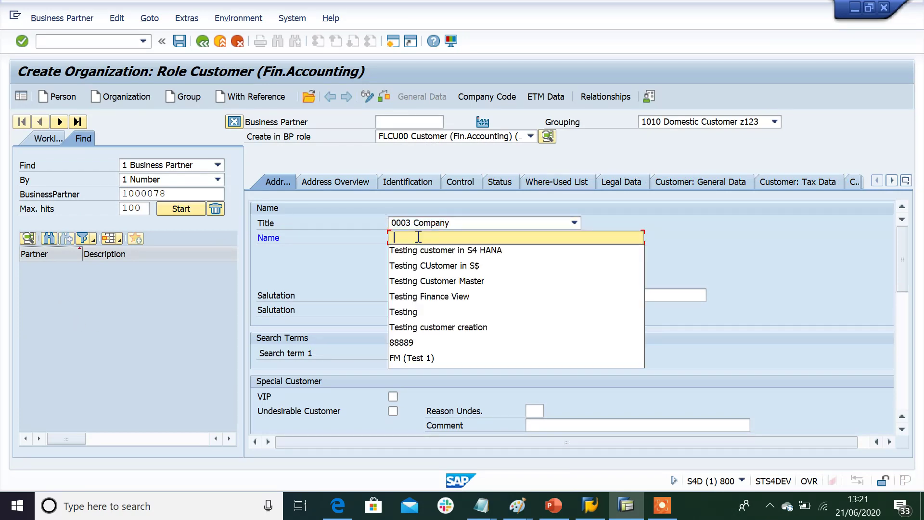
click(419, 250)
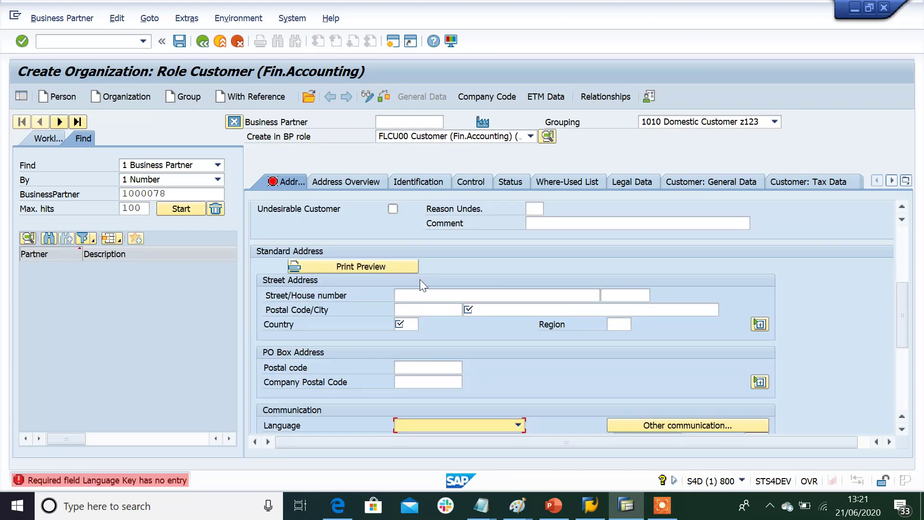
Step: Enter postal code MK114bn, city London, country GB and language EN English
click(423, 309)
text(MK114bn)
click(486, 309)
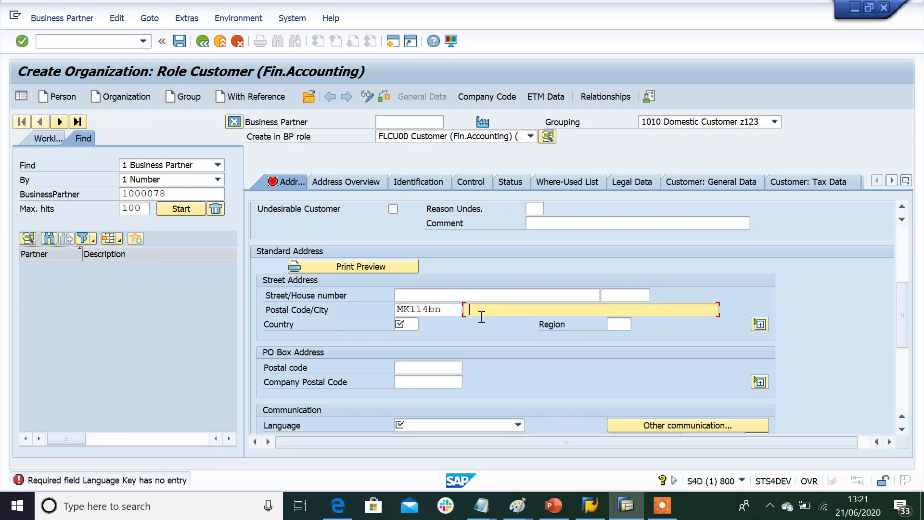
text(London)
click(405, 324)
click(409, 336)
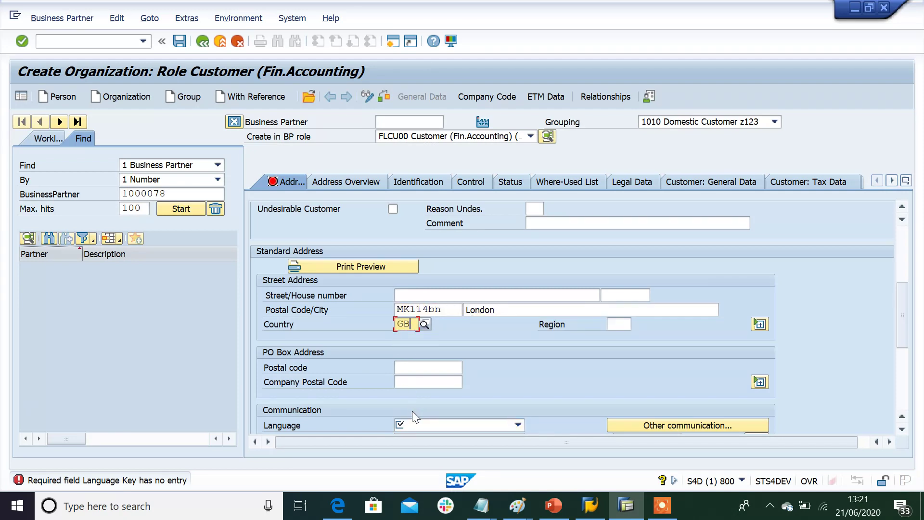
click(416, 426)
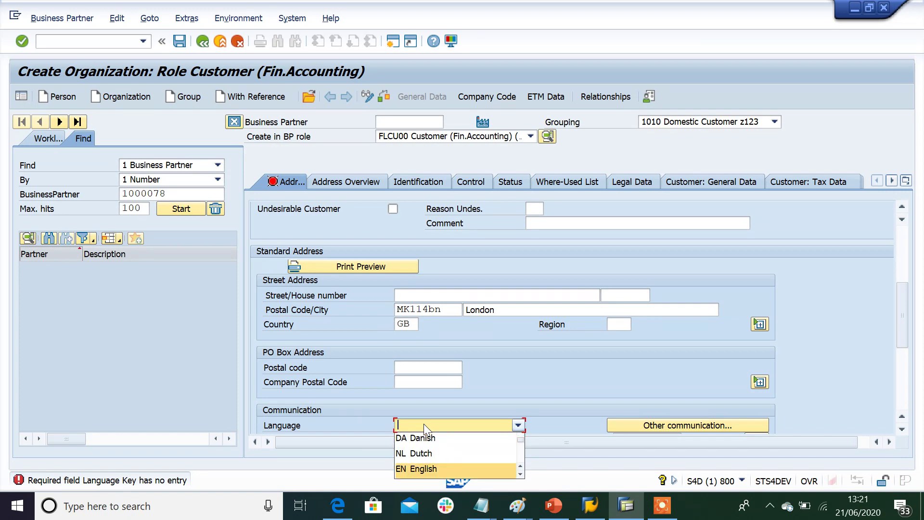
key(Return)
key(Return)
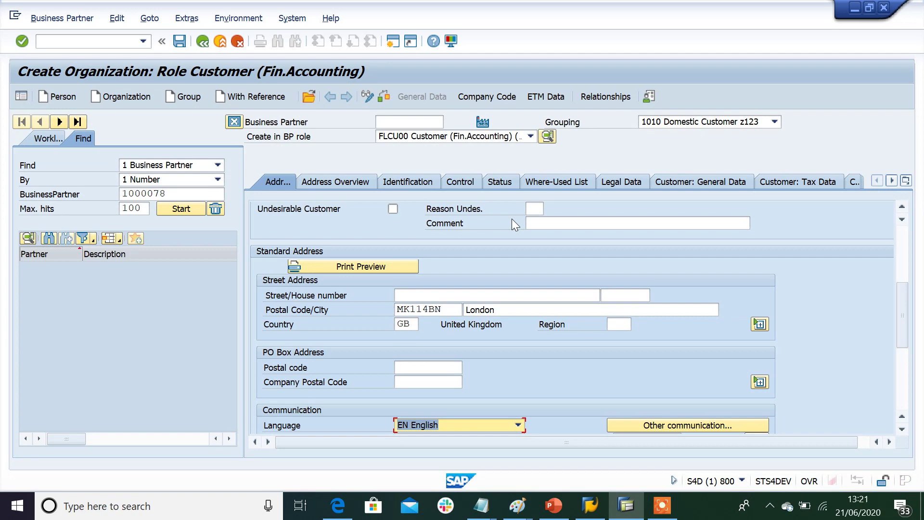
scroll(900, 325, down, 5)
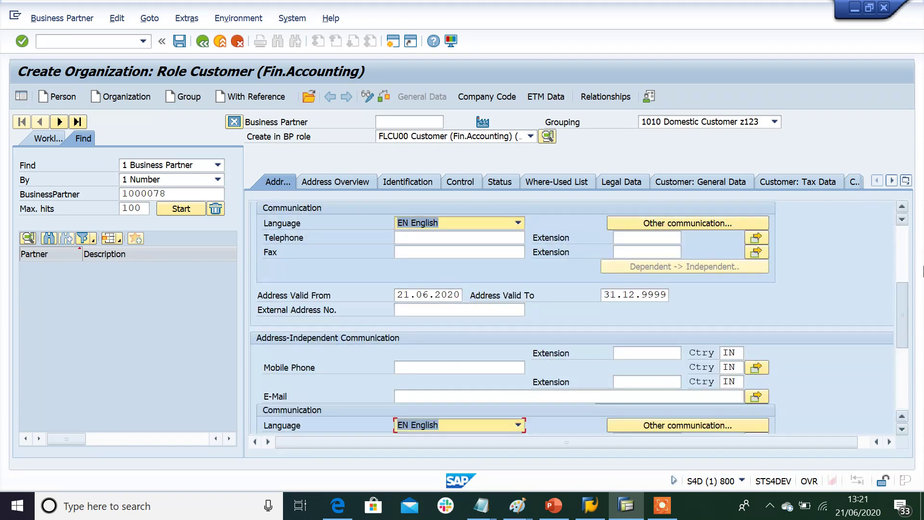
scroll(866, 289, up, 5)
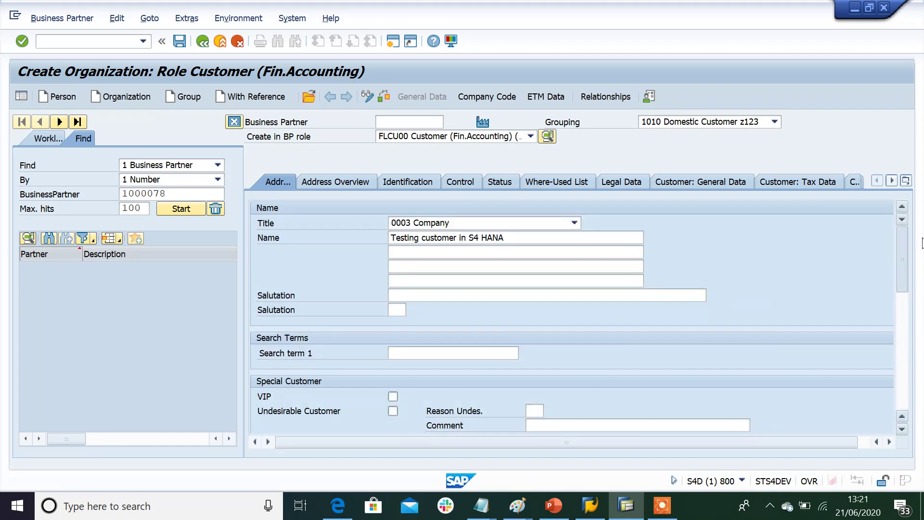
Step: Add company code JP01 data for the customer
click(476, 98)
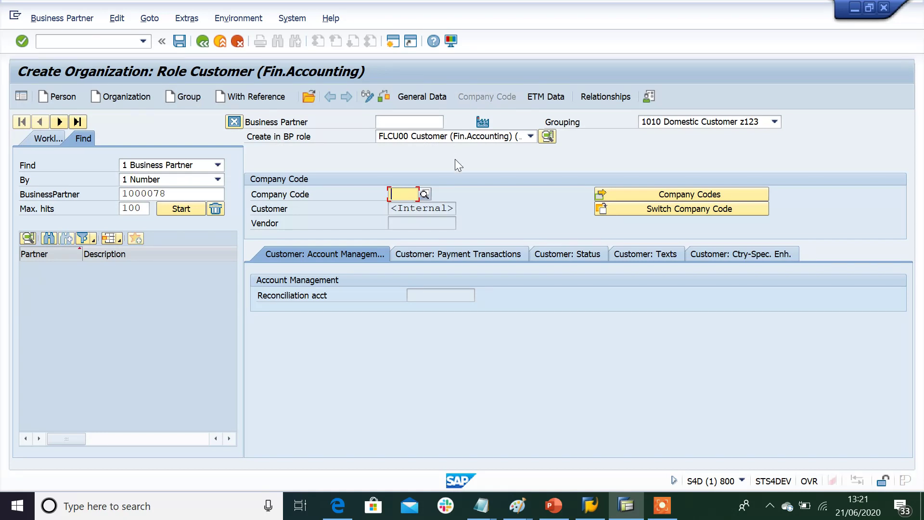
click(410, 194)
key(Return)
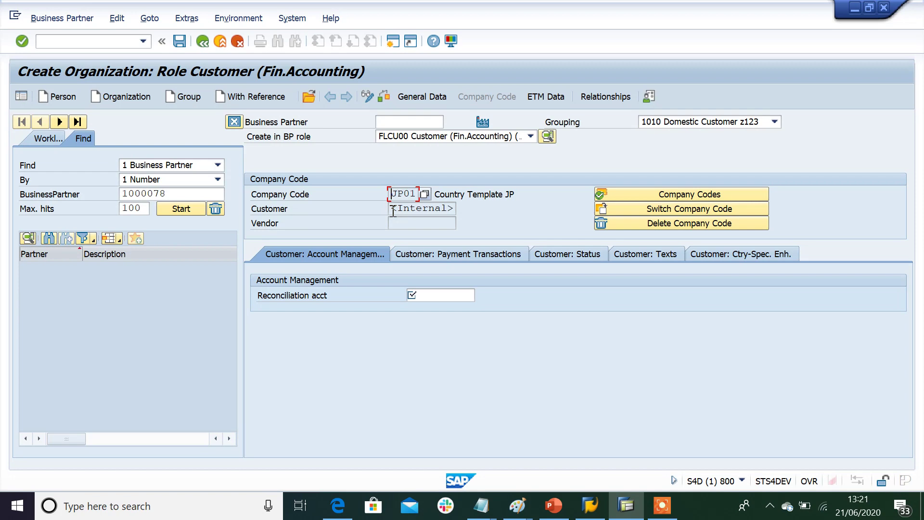
key(Tab)
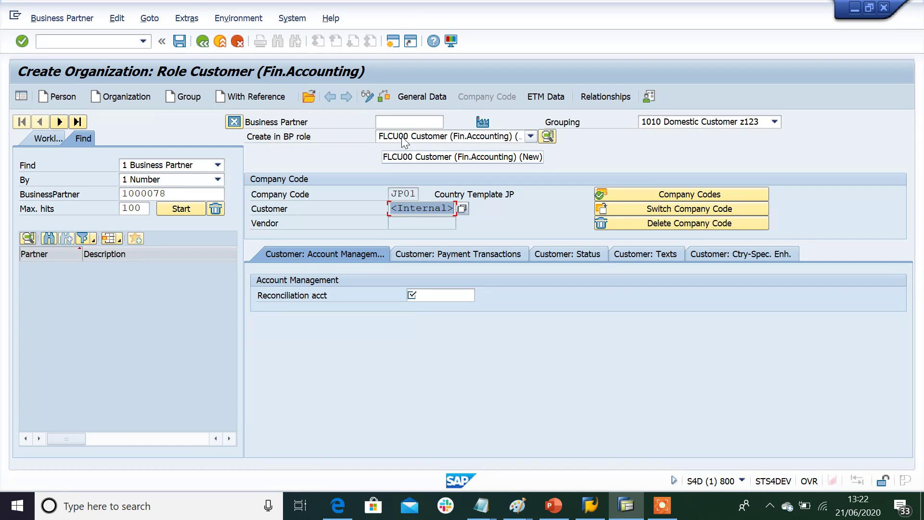
Step: Set reconciliation account 113100 and save business partner 20000049 as customer 2024
click(420, 294)
click(441, 310)
key(Return)
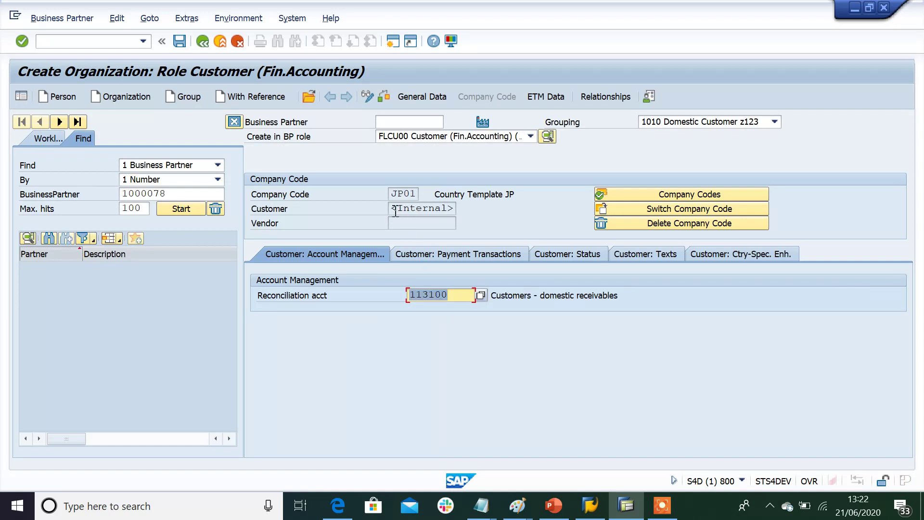
drag(393, 210, 476, 213)
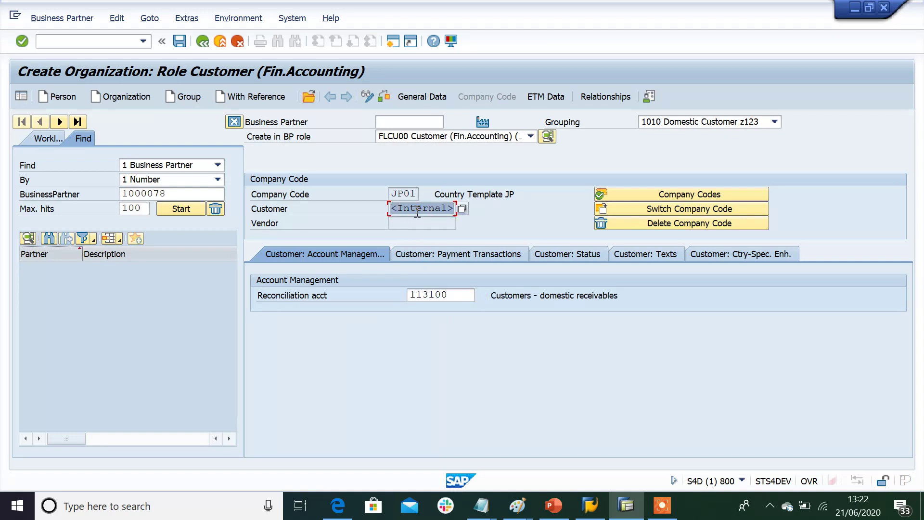
click(182, 43)
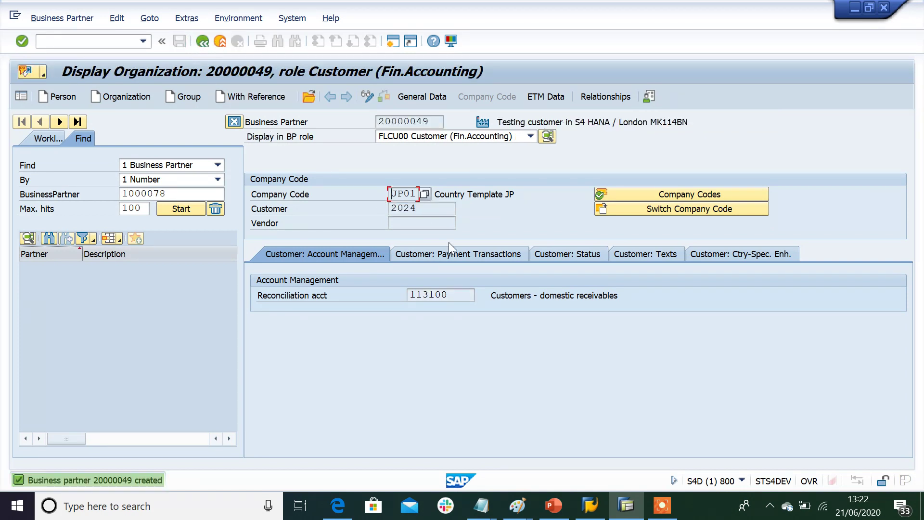
Step: Open Notepad from Windows search and move it to the right
click(212, 505)
text(notepad)
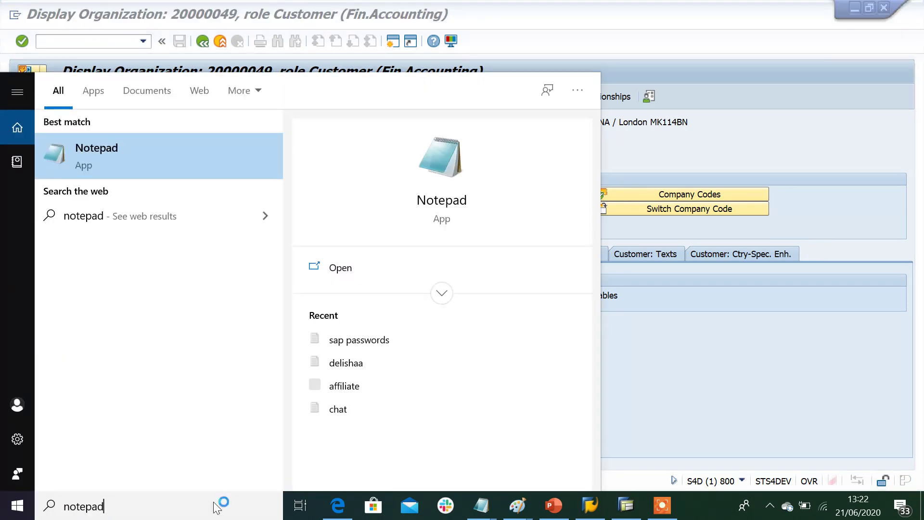
key(Return)
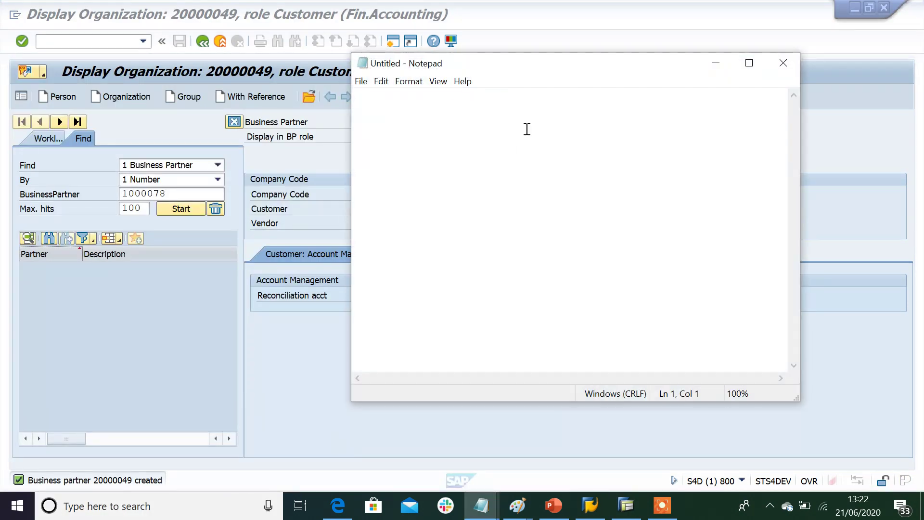
drag(553, 68, 772, 147)
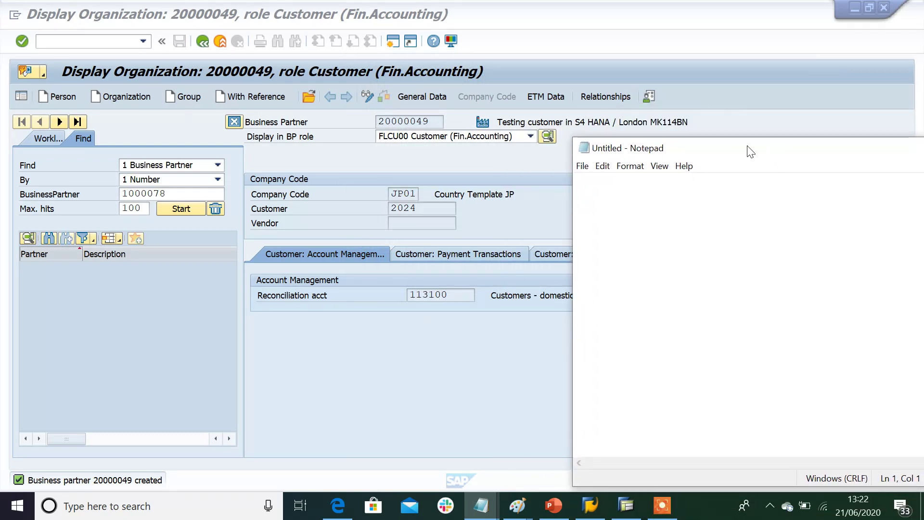
Step: Copy business partner 20000049 into Notepad, add customer number 2024, and return to SAP
click(426, 124)
double_click(427, 125)
key(ctrl+c)
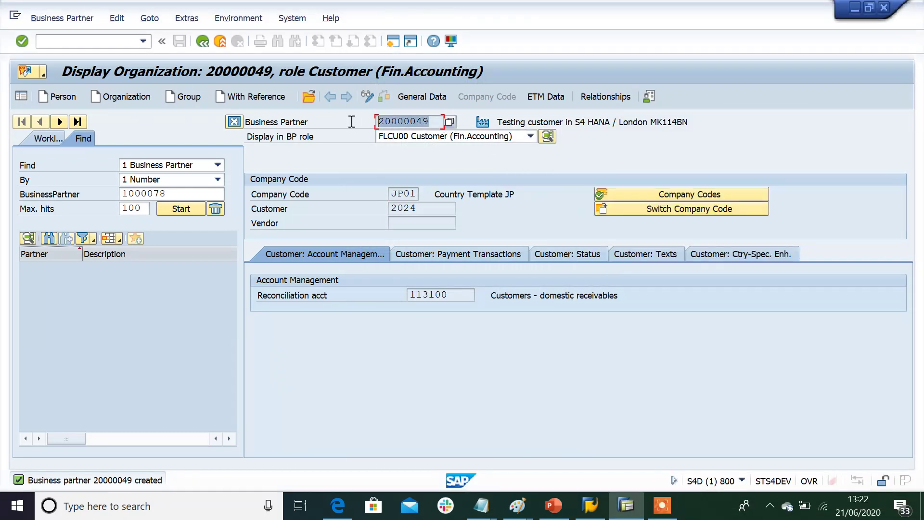
click(588, 199)
key(ctrl+v)
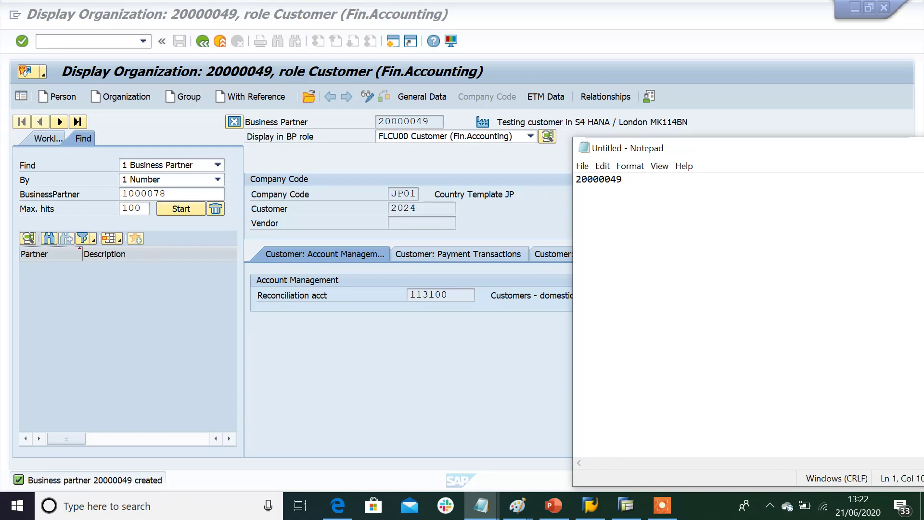
text(2024)
click(387, 360)
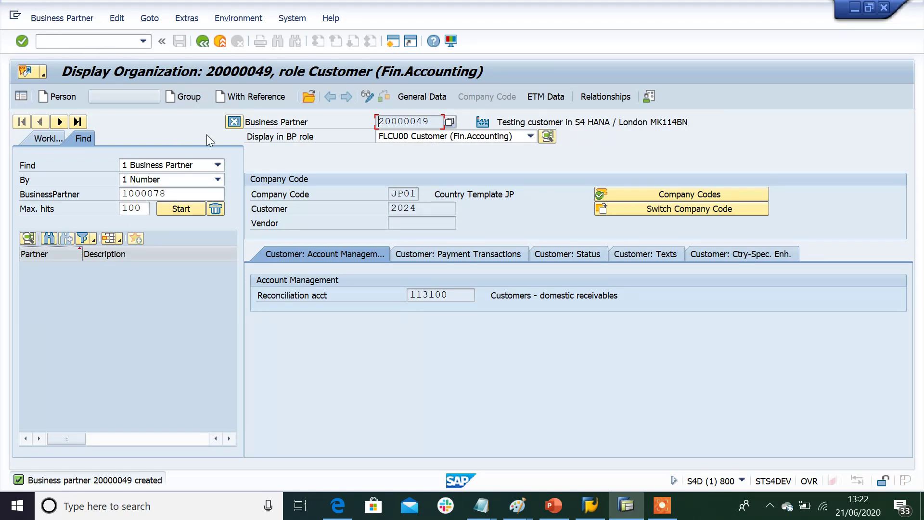
Step: Hide the search panel, switch partner 20000049 to change mode, and choose role FLCU01 Customer
click(239, 123)
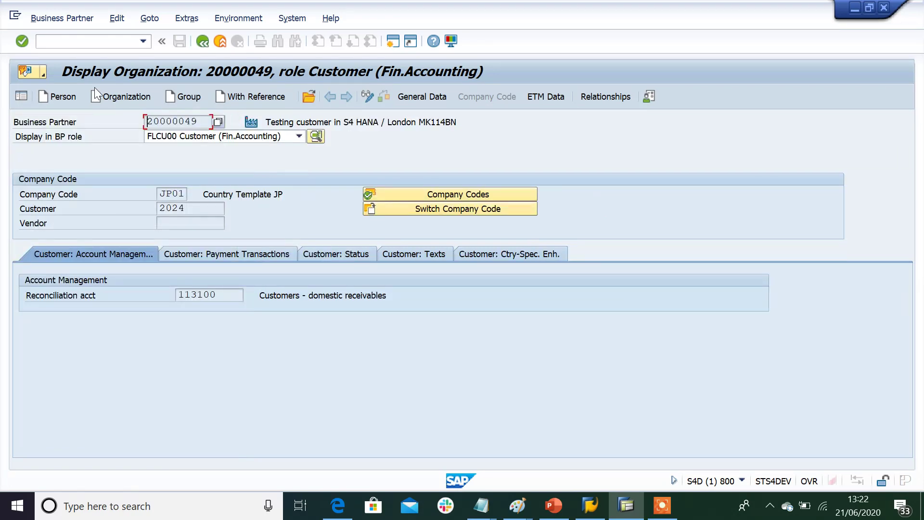
click(62, 22)
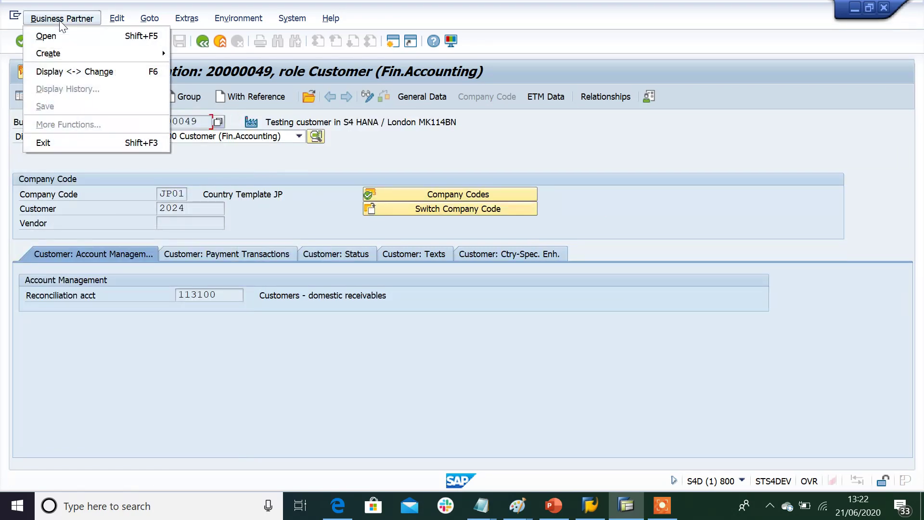
click(61, 69)
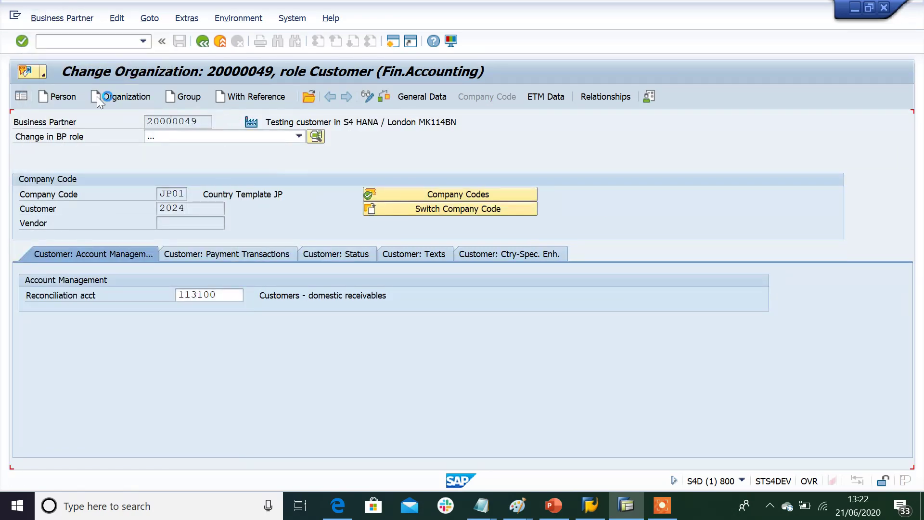
click(178, 137)
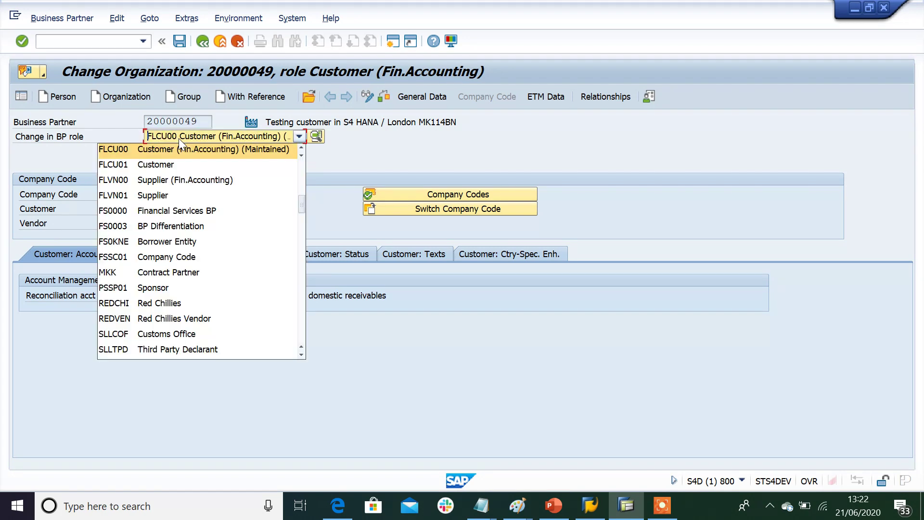
click(181, 164)
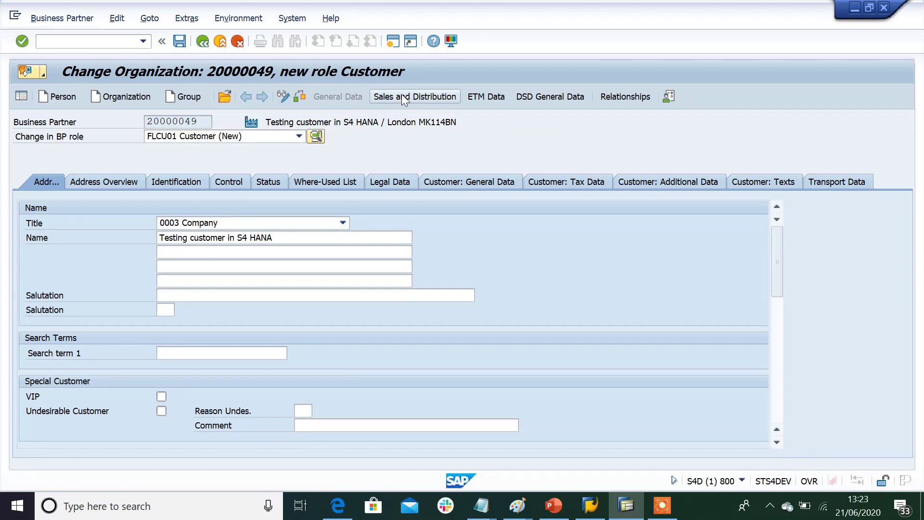
Step: Enter sales area JPS1 / J1 / J1 in the sales and distribution data
click(402, 94)
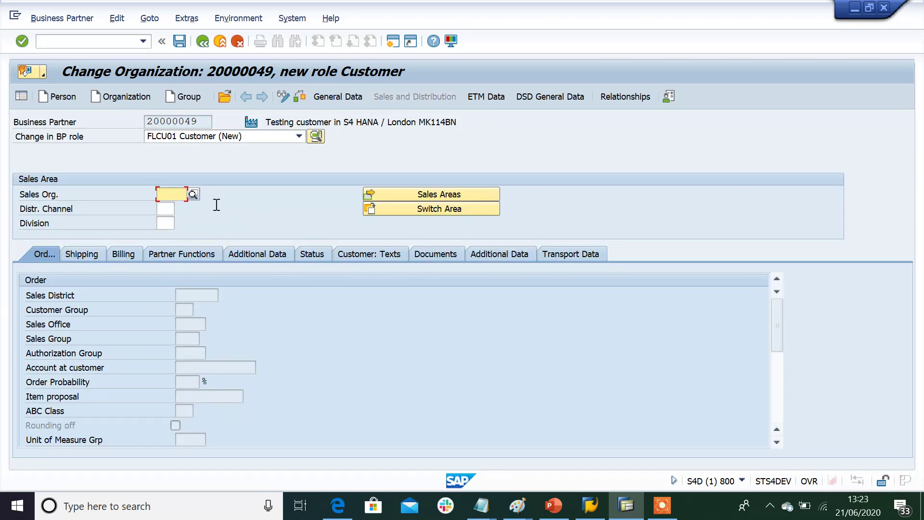
text(J)
click(166, 206)
click(166, 208)
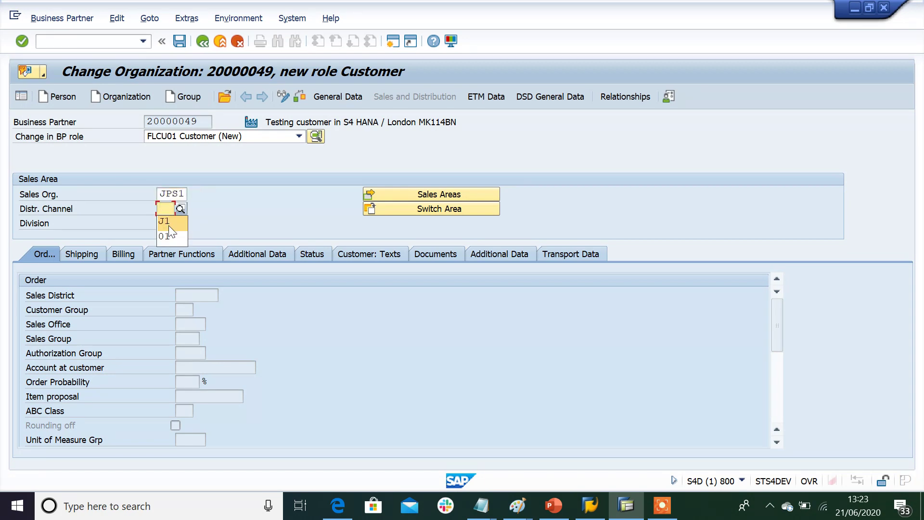
click(169, 224)
click(169, 224)
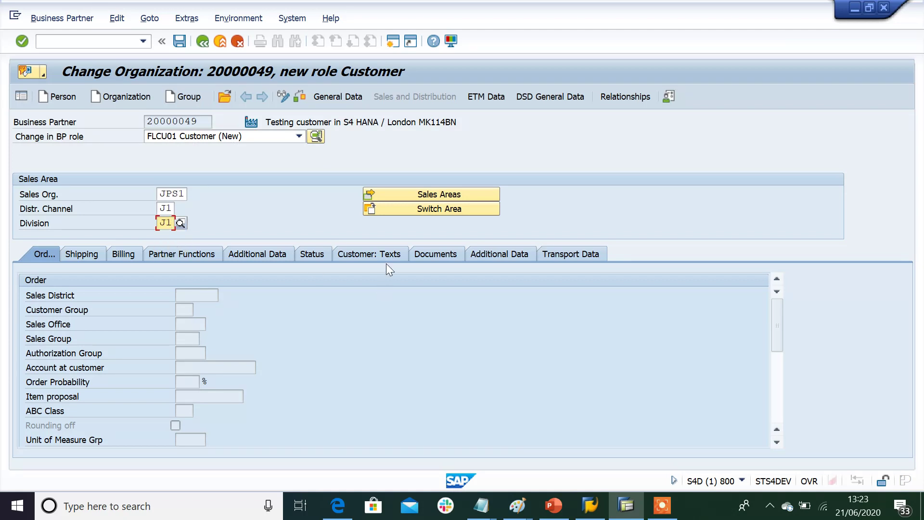
key(Return)
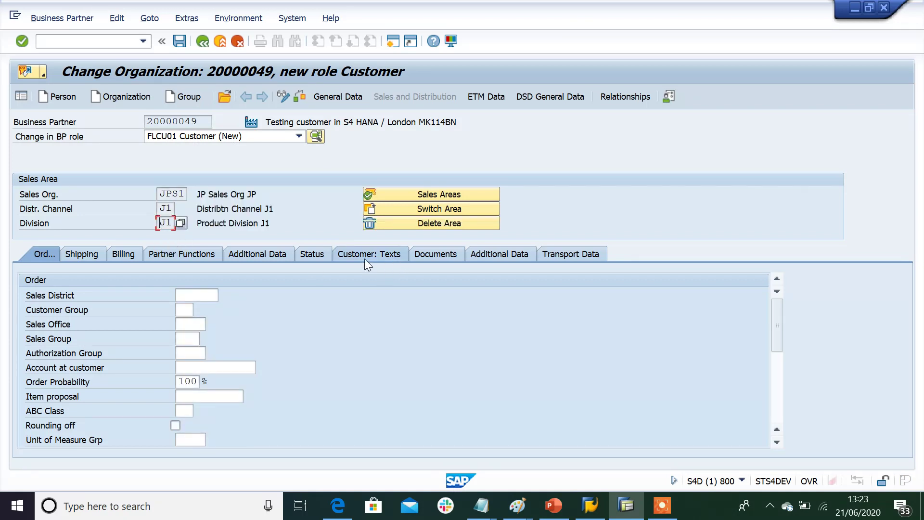
Step: Set delivery priority 01 and delivering plant JP01, check billing data, and save
click(83, 255)
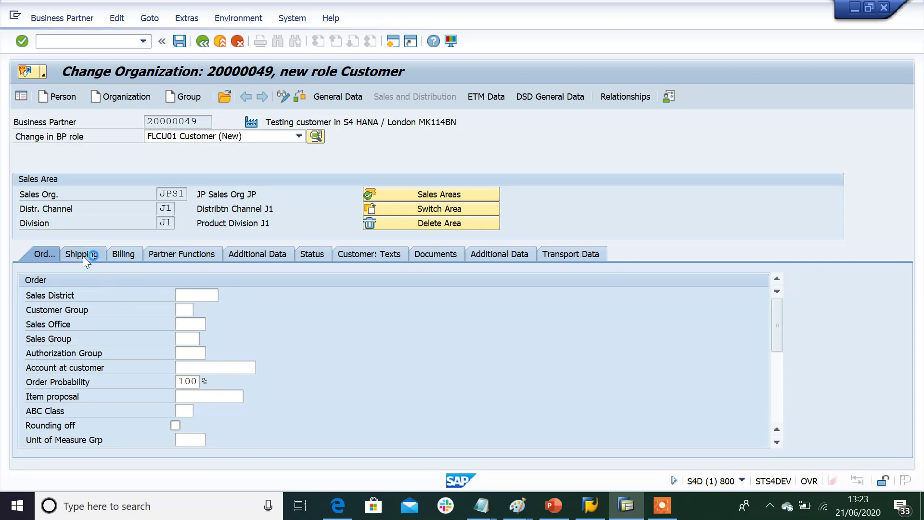
text(01)
click(189, 324)
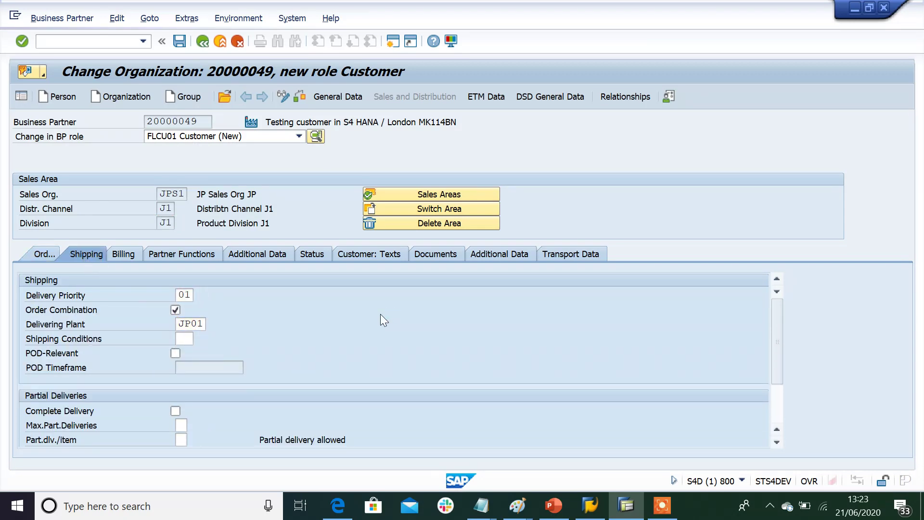
key(Return)
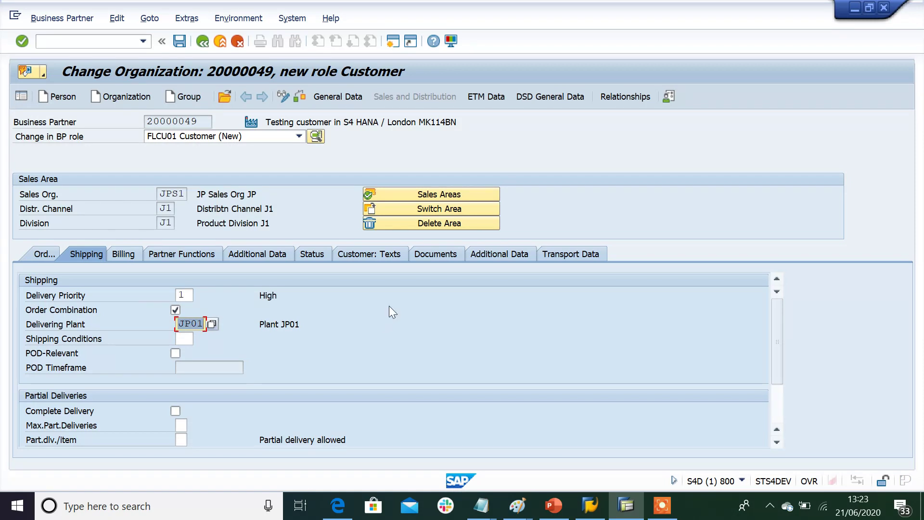
click(132, 257)
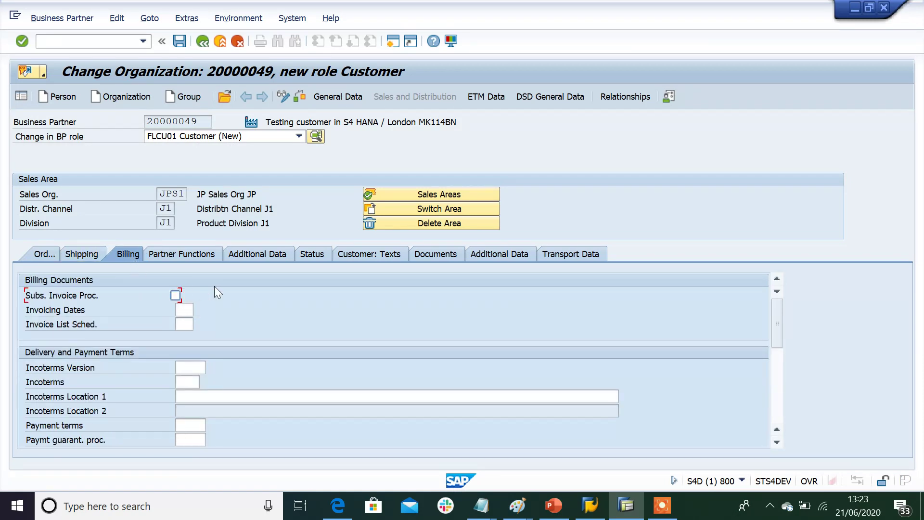
click(176, 40)
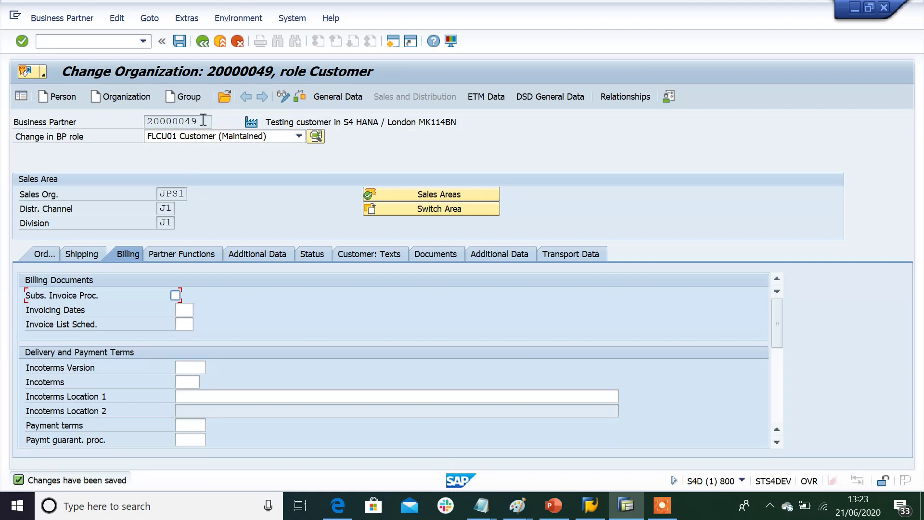
Step: Open a second session and run SE16N on table KNVV
click(392, 42)
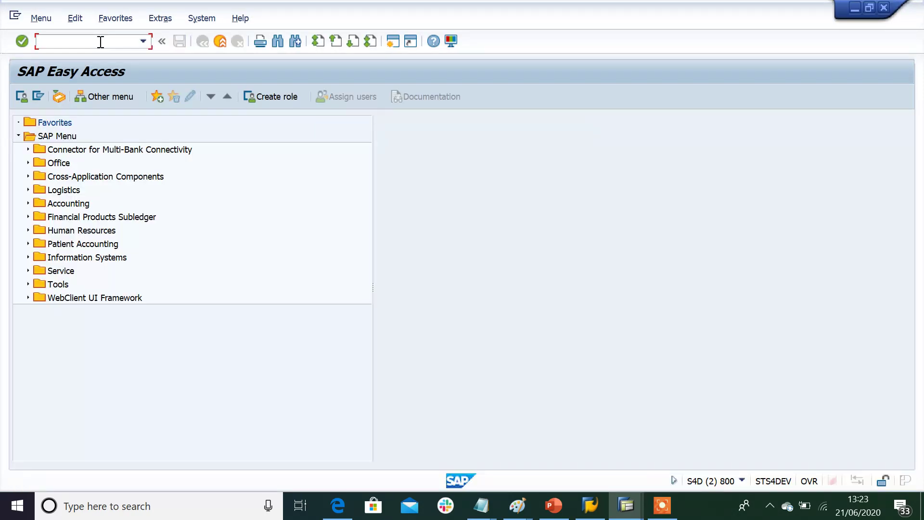
text(se16n)
key(Return)
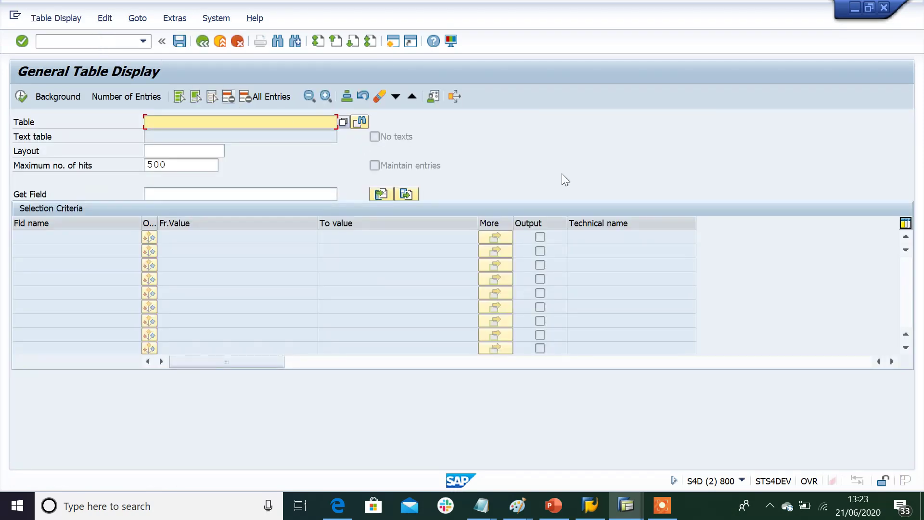
text(KNVV)
key(Return)
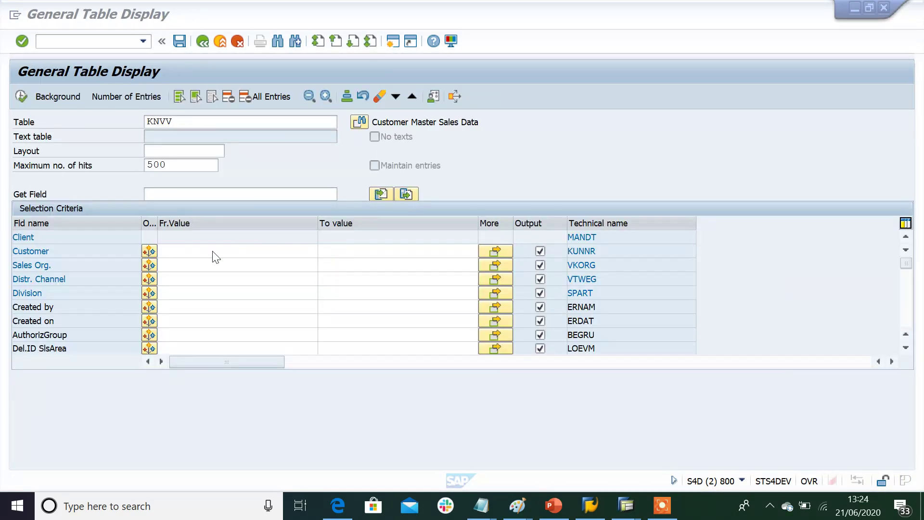
Step: Filter KNVV by customer 2024 copied from Notepad and execute the query
click(213, 251)
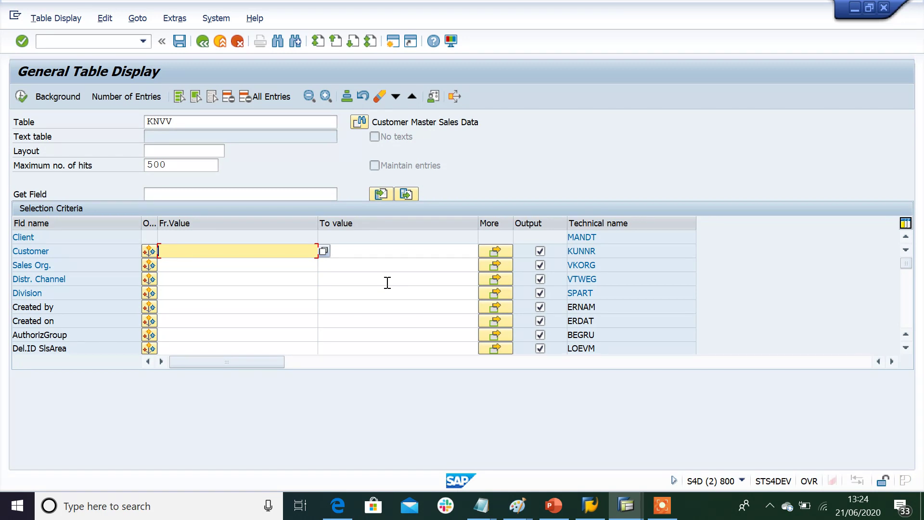
key(alt+Tab)
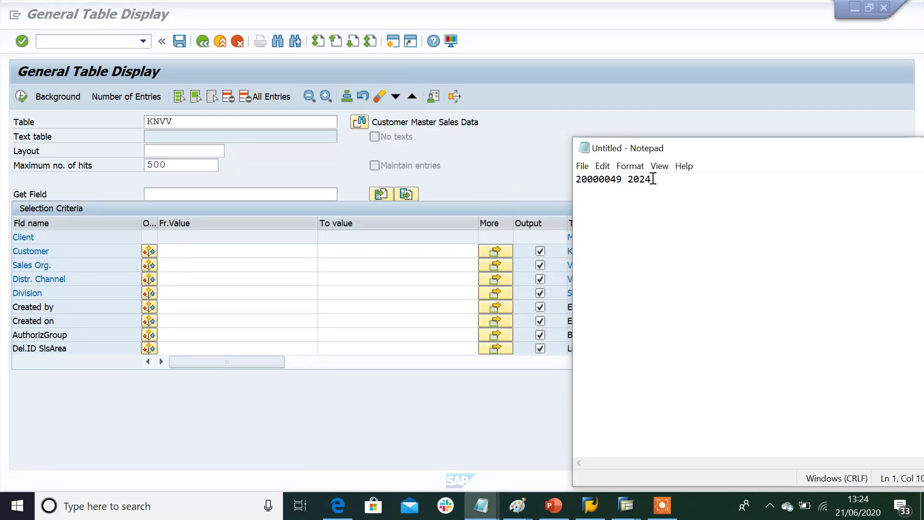
drag(652, 179, 626, 180)
key(ctrl+c)
key(alt+Tab)
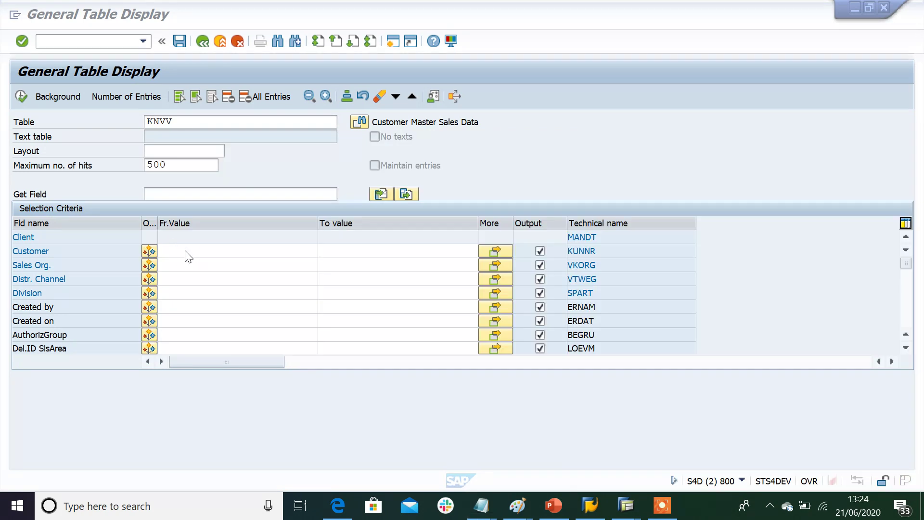
click(192, 252)
key(ctrl+v)
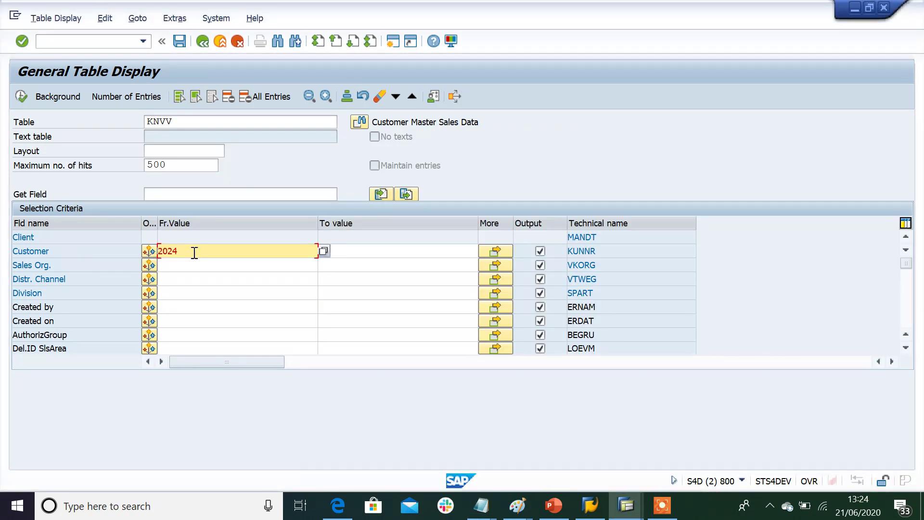
key(F8)
click(21, 96)
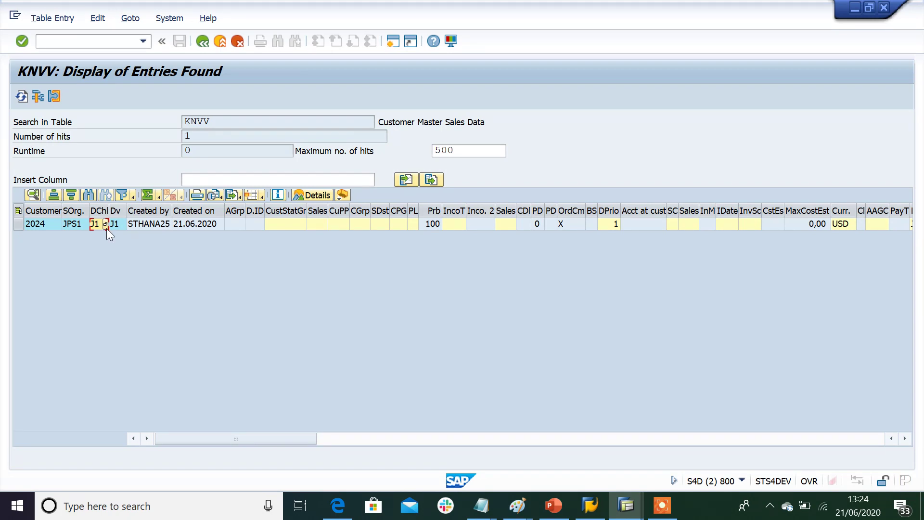
Step: Switch back to the Change Organization window for partner 20000049 showing sales area JPS1/J1/J1
key(alt+Tab)
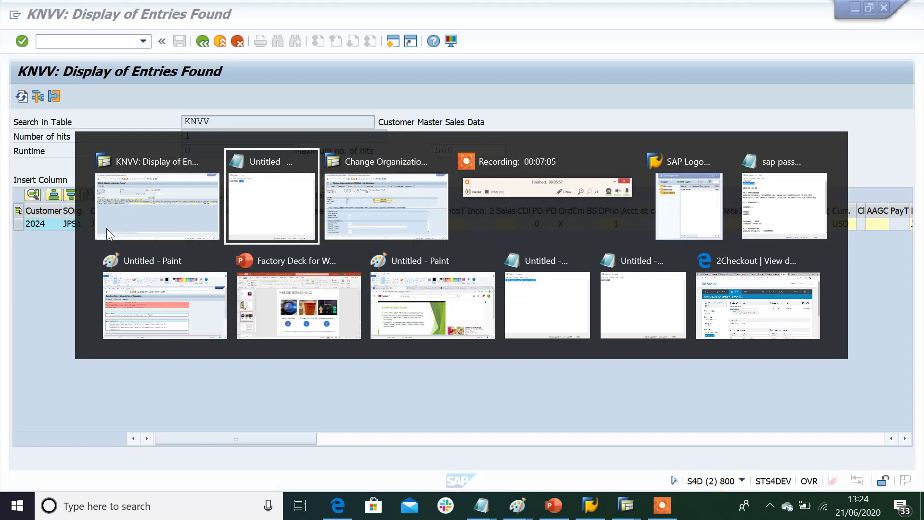
key(alt+Tab)
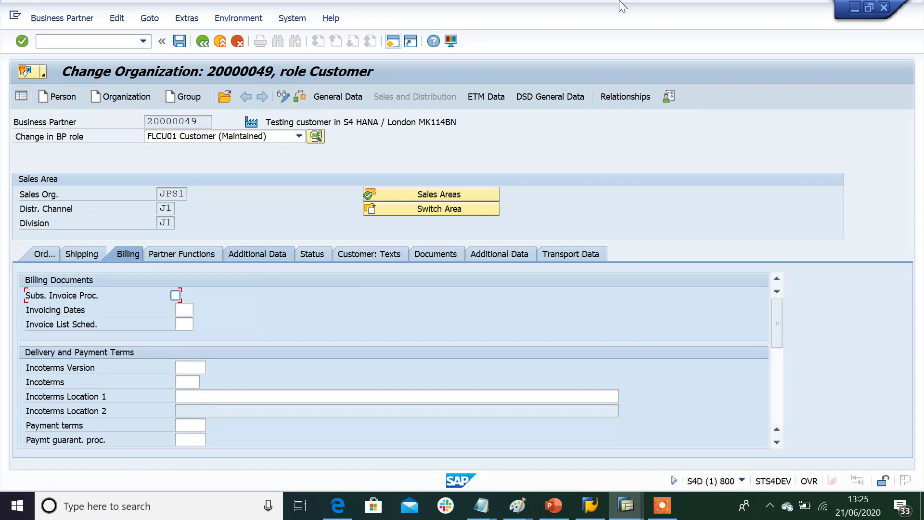
click(298, 137)
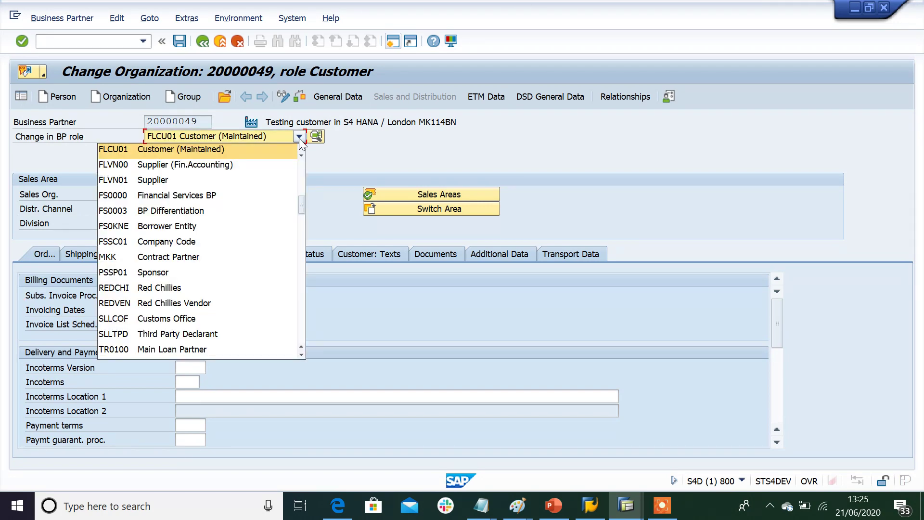
click(299, 137)
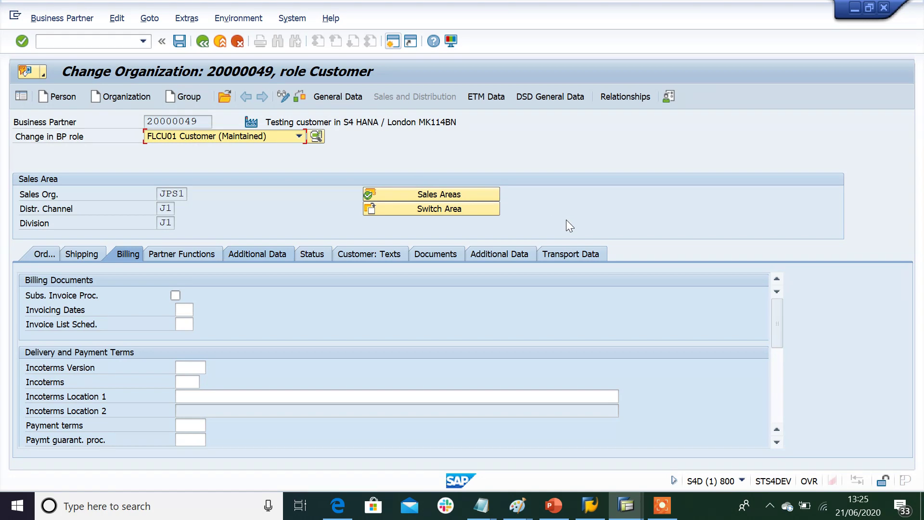